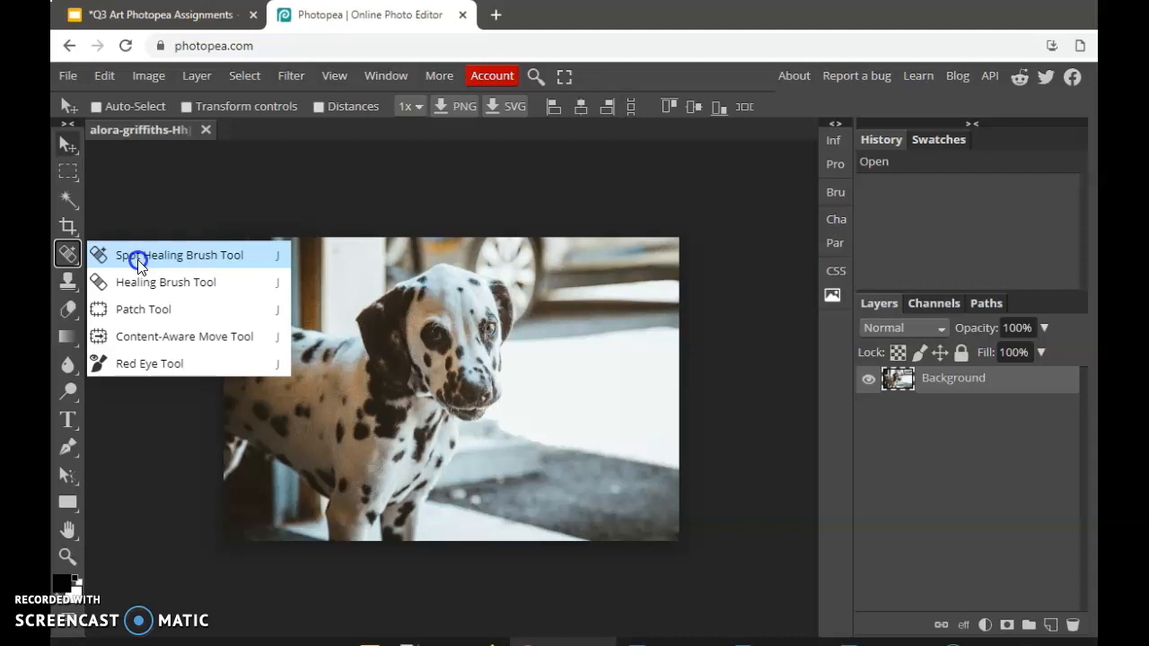
Choose the Clone Tool and set its brush size to 264 px for work on the dog's face.
left_click(68, 287)
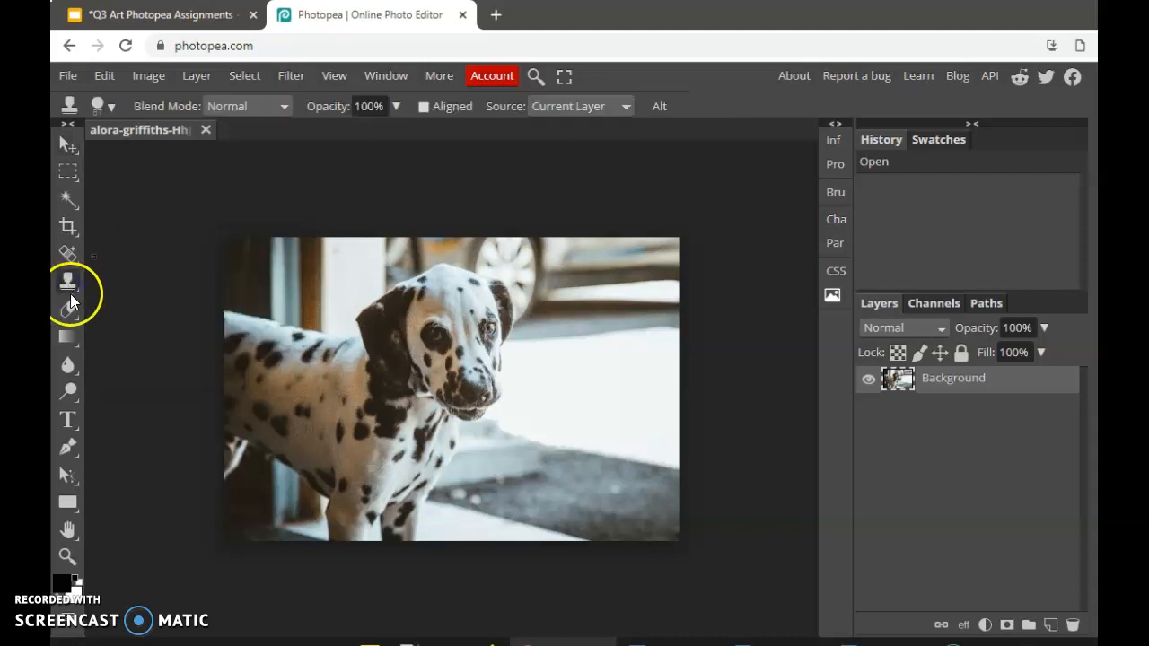
right_click(69, 287)
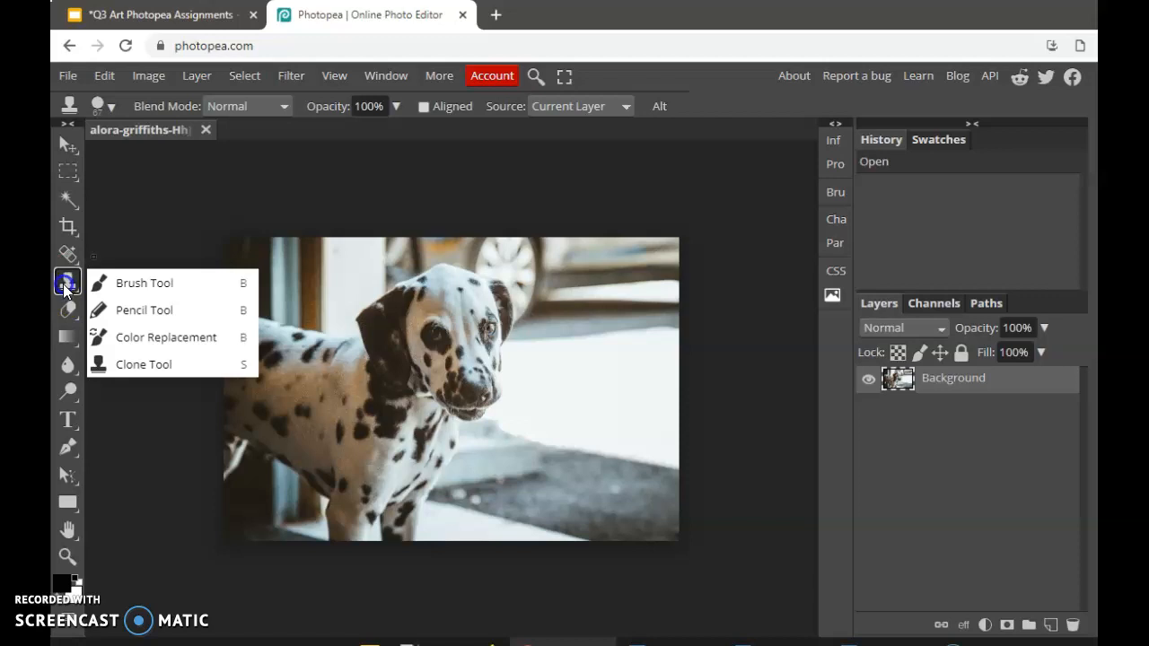
left_click(144, 239)
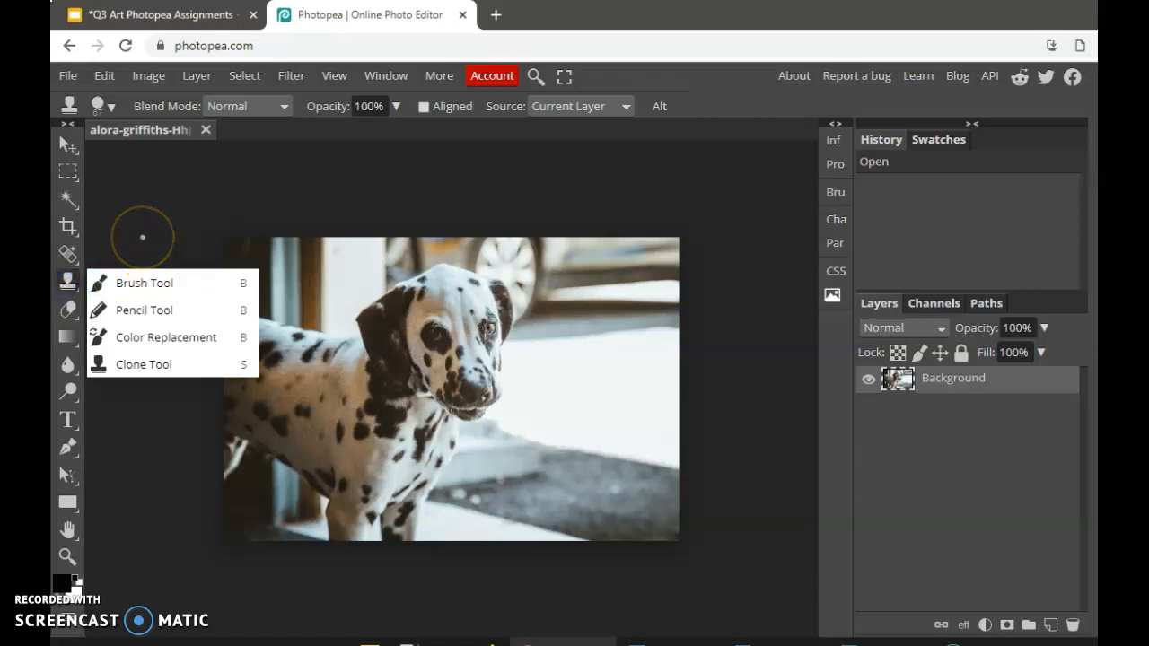
left_click(142, 237)
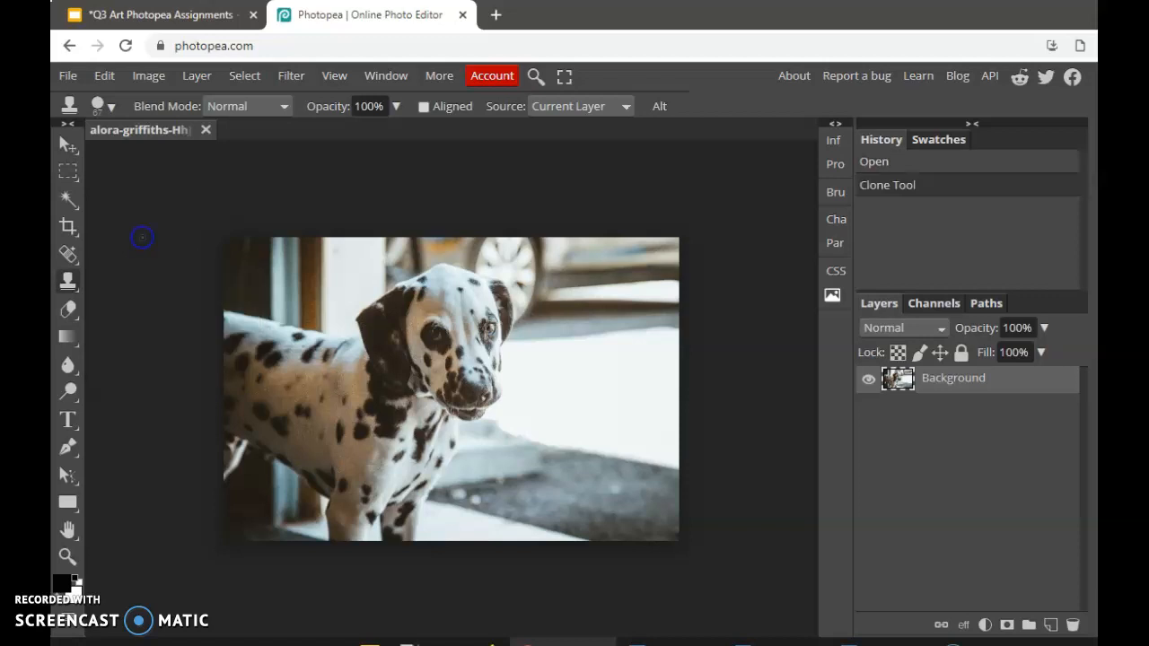
key("ctrl+plus")
key("ctrl+plus")
key("ctrl+plus")
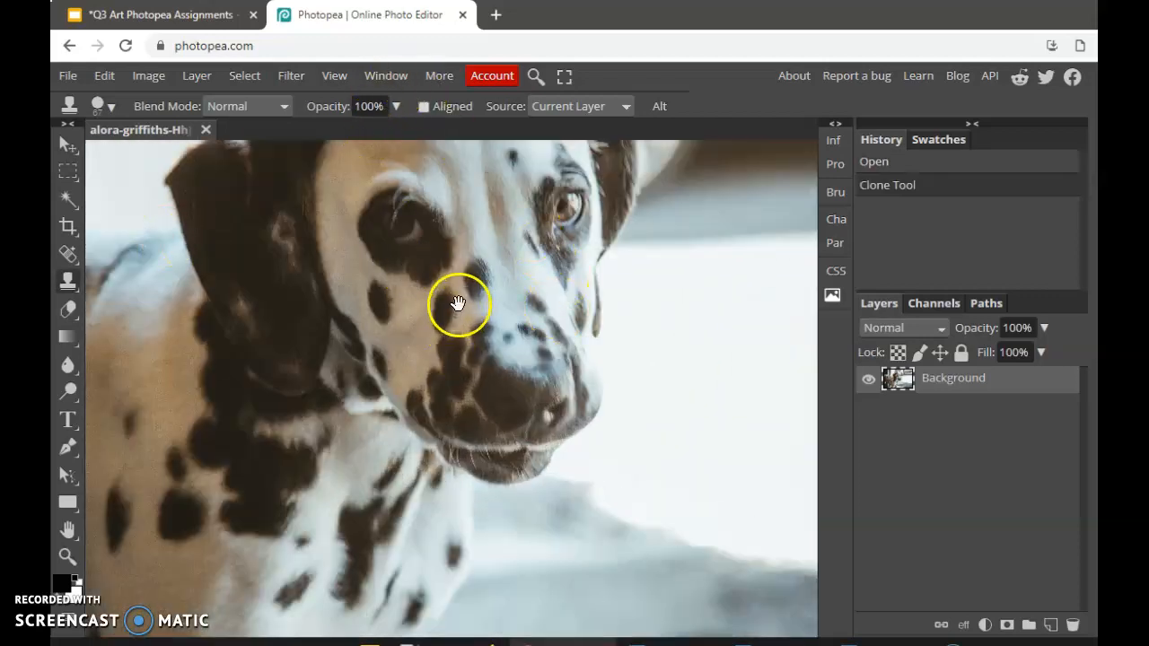
left_click_drag(518, 275, 531, 422)
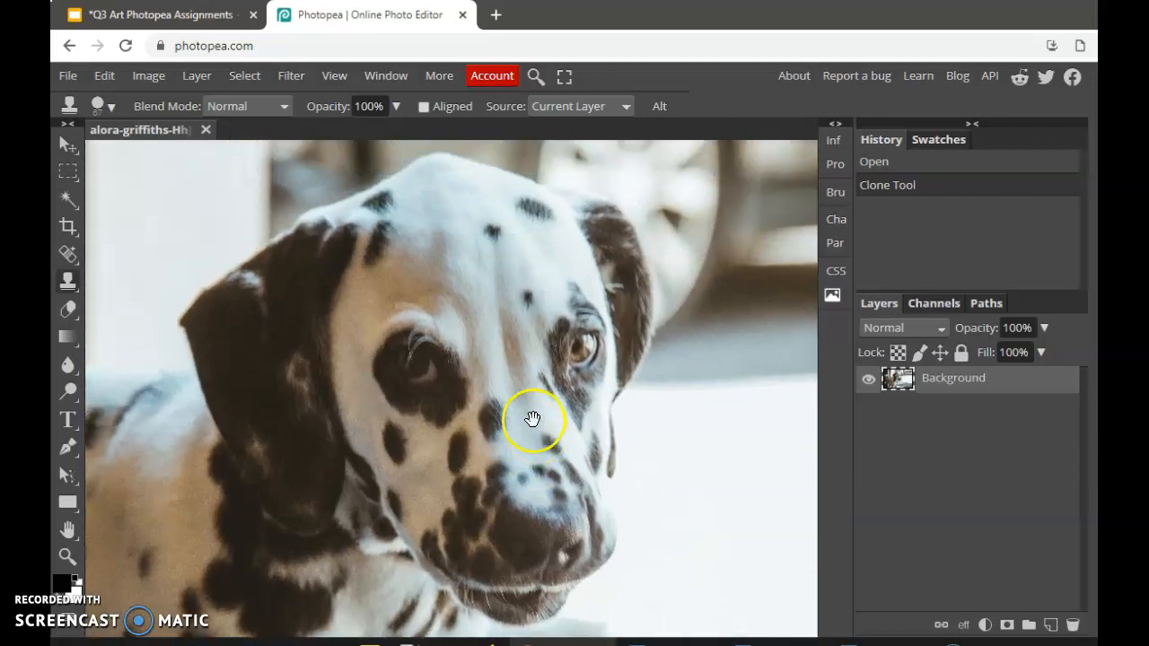
left_click(111, 108)
left_click_drag(178, 156, 191, 158)
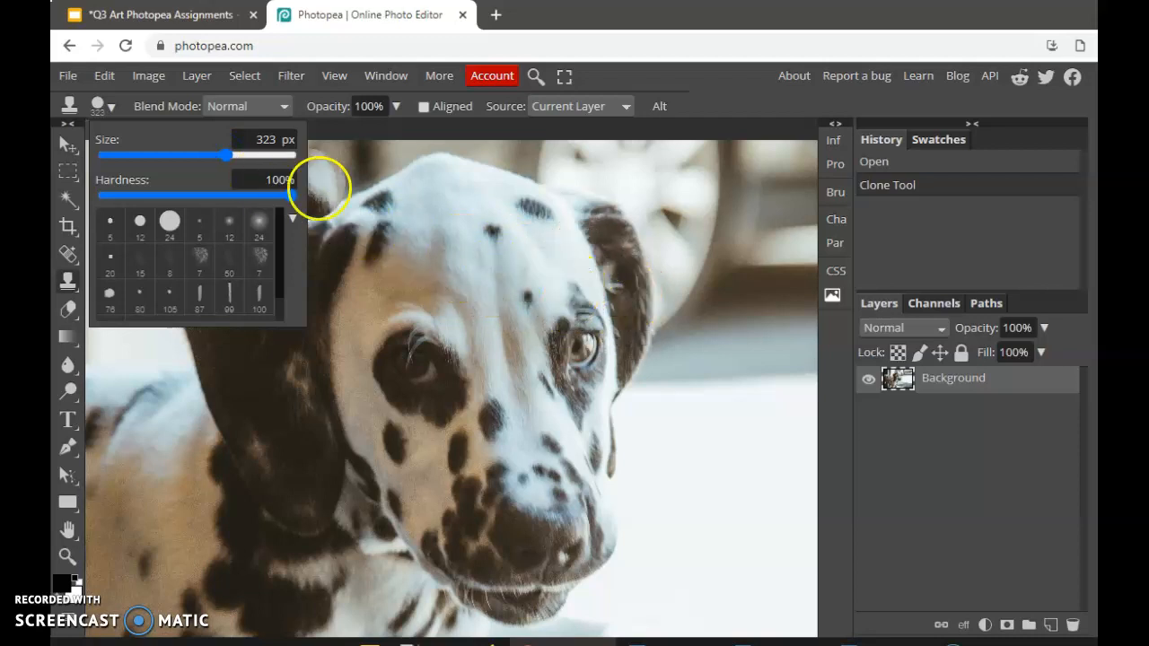
left_click_drag(225, 155, 171, 156)
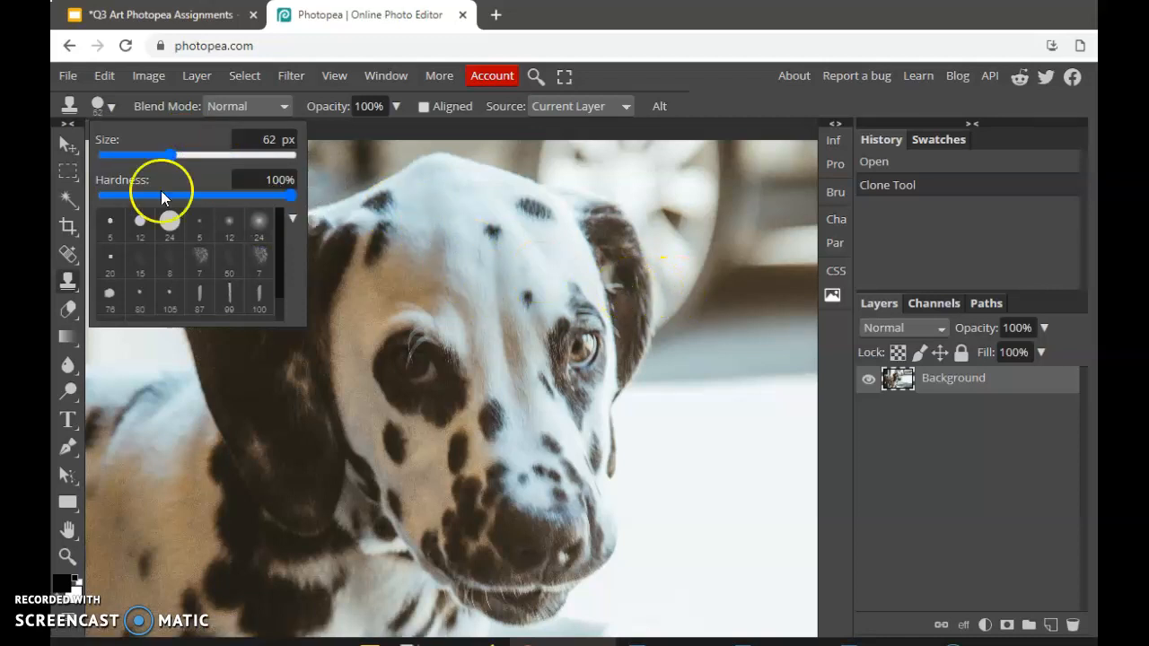
left_click_drag(165, 157, 218, 157)
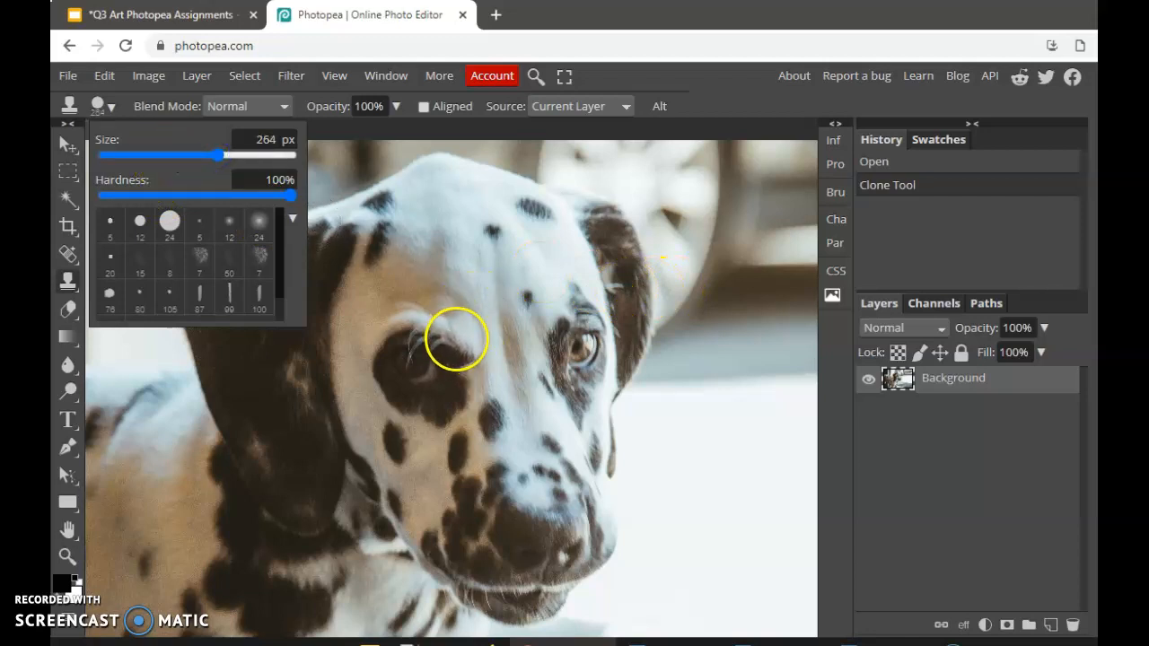
left_click(117, 99)
left_click(117, 100)
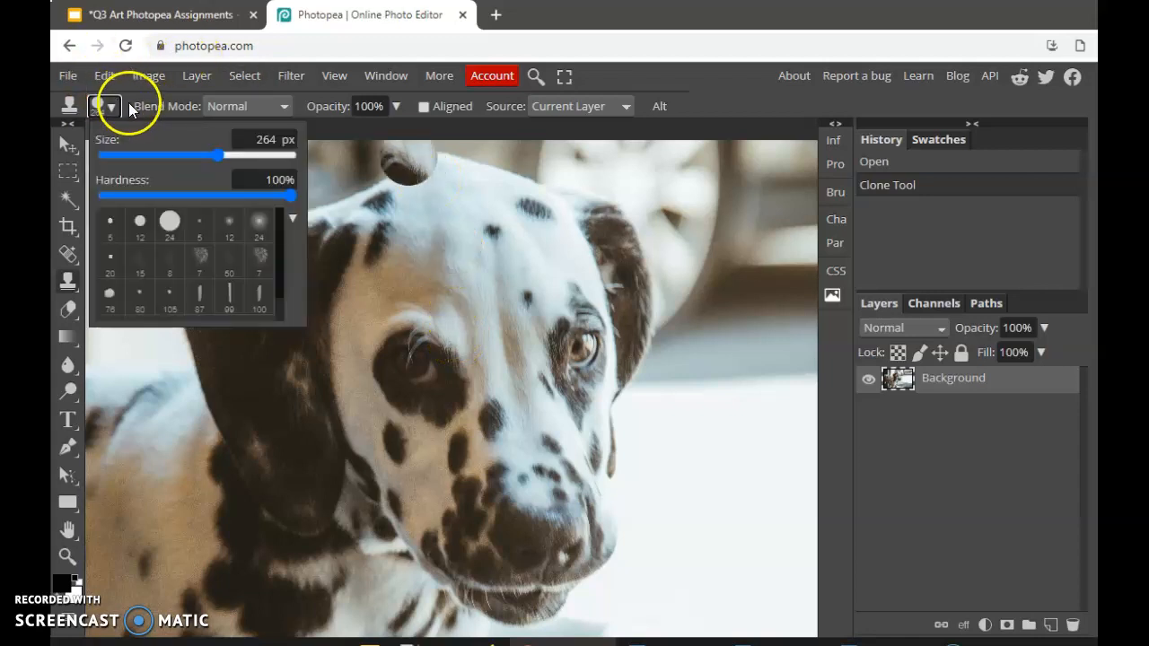
left_click(127, 97)
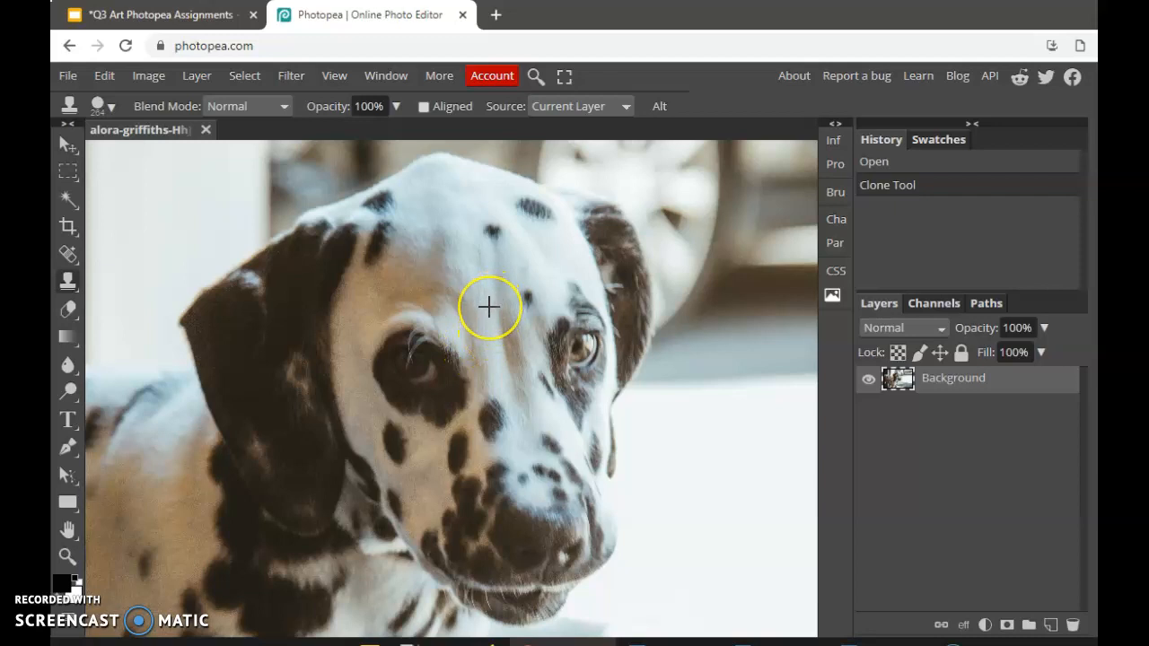
Try cloning the dog's right eye onto its forehead with the Clone Tool, and undo the clone strokes.
left_click(657, 110)
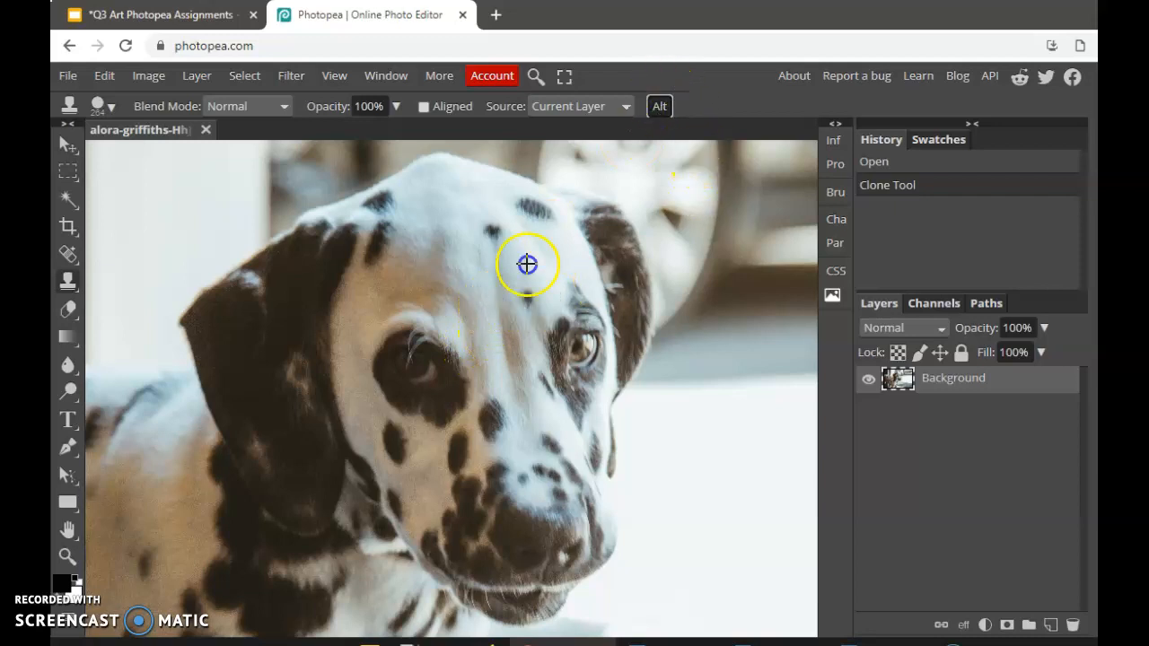
left_click(464, 349)
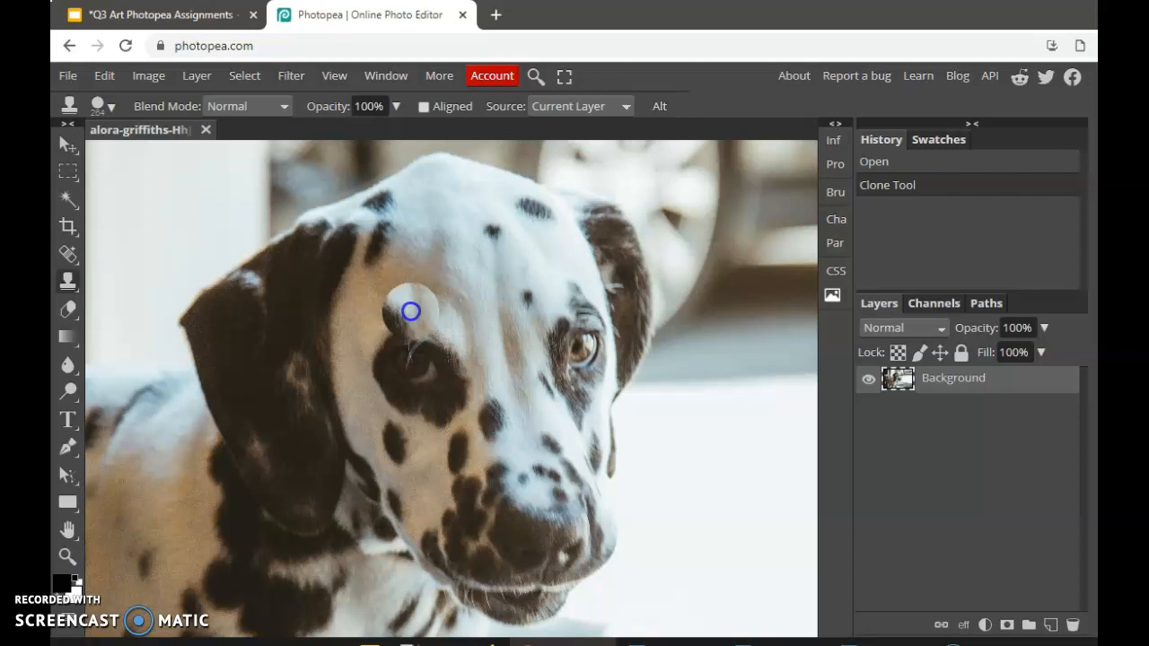
left_click(353, 387, "alt")
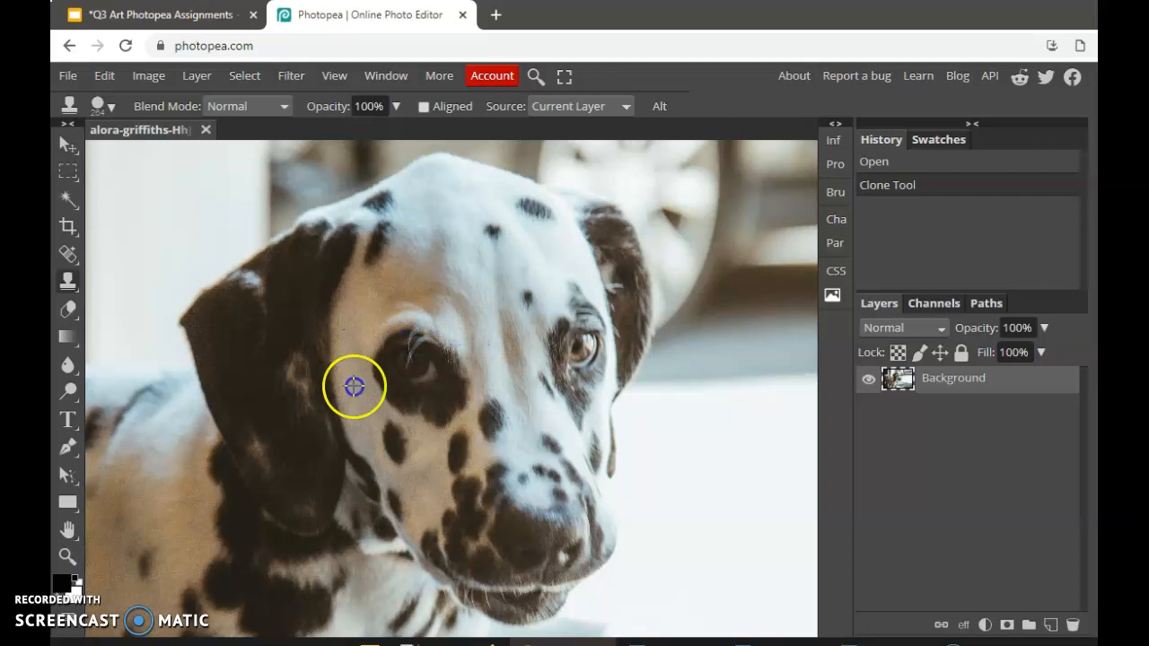
mouse_move(435, 316)
left_mouse_down()
mouse_move(488, 271)
mouse_move(477, 257)
mouse_move(443, 260)
mouse_move(419, 282)
mouse_move(493, 295)
mouse_move(412, 304)
mouse_move(400, 275)
mouse_move(431, 311)
mouse_move(473, 325)
mouse_move(484, 326)
mouse_move(487, 287)
left_mouse_up()
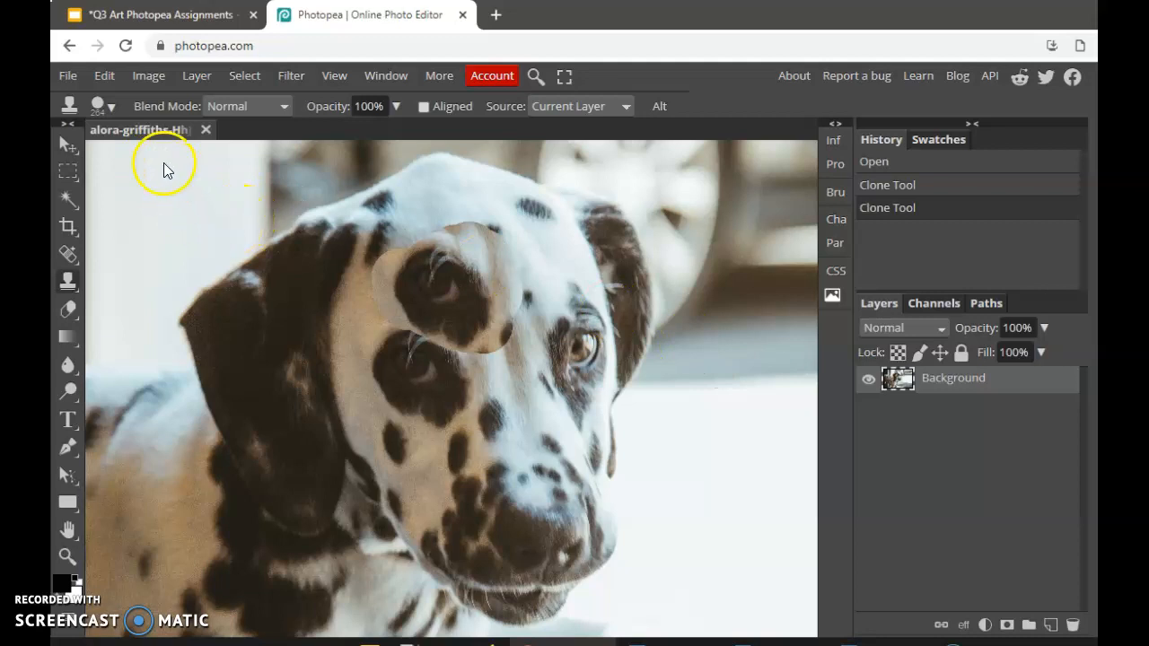
key("ctrl+z")
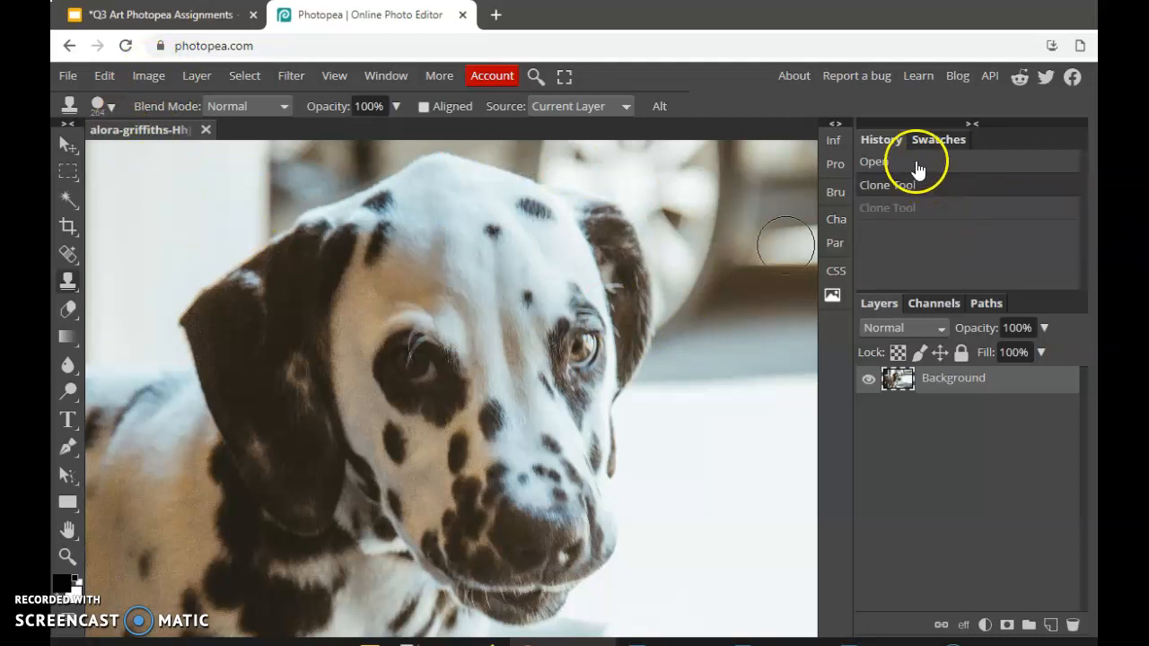
key("ctrl+z")
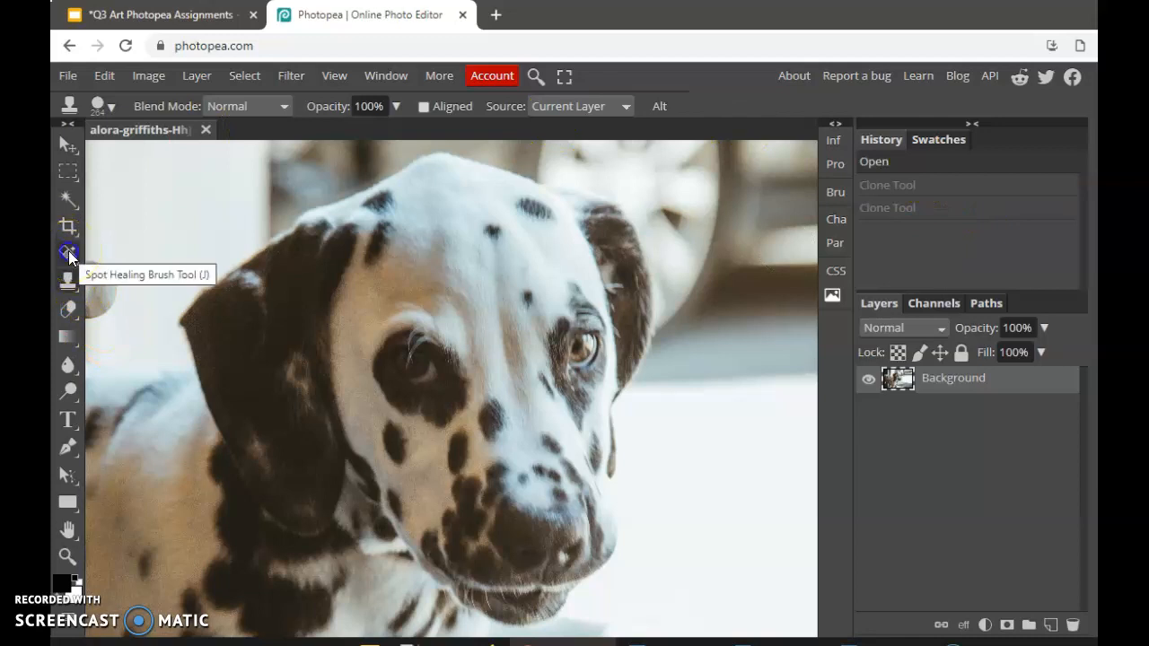
Sample the dog's right eye with the Healing Brush Tool and paint copies onto the forehead and the white background beside the muzzle.
right_click(68, 250)
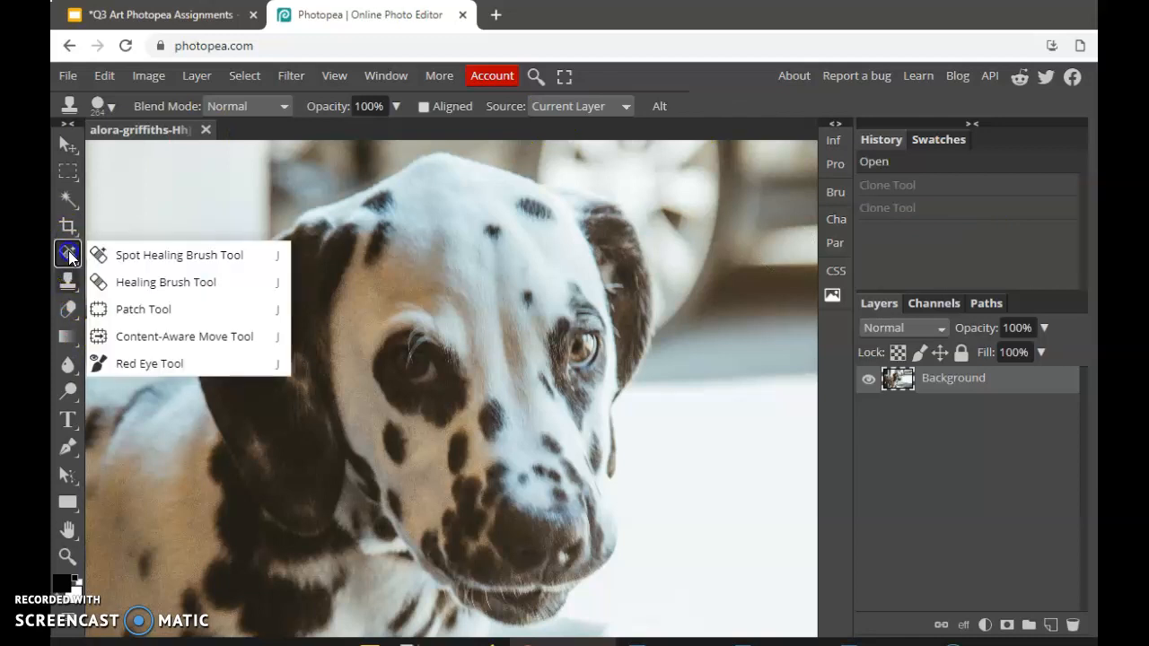
left_click(151, 282)
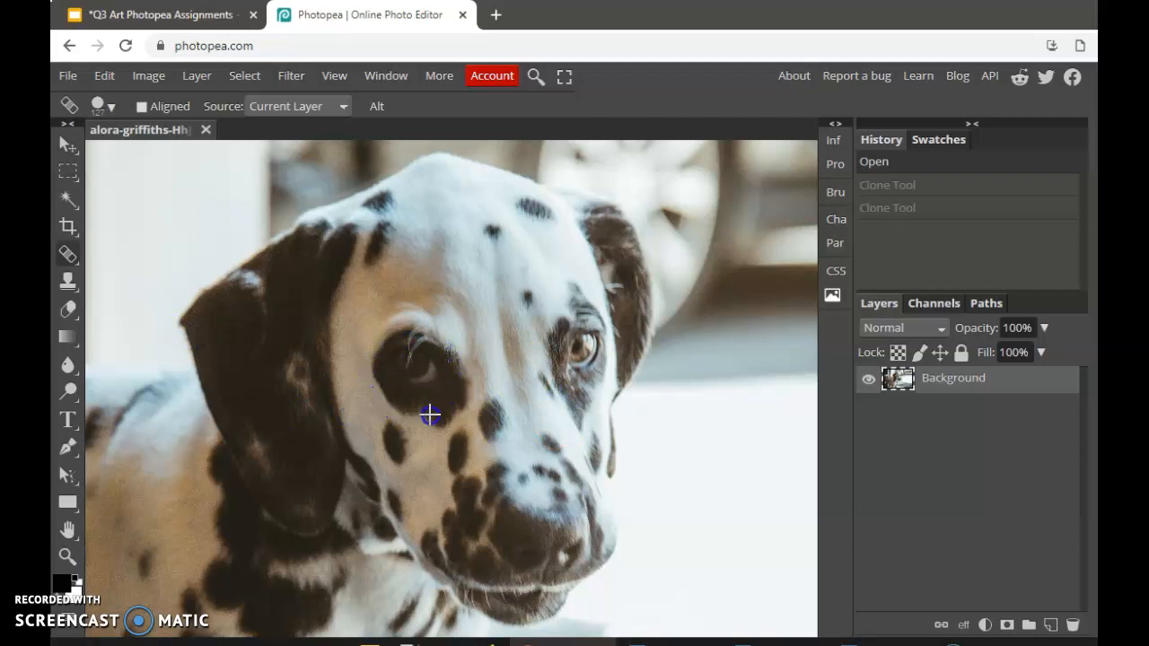
left_click(439, 335, "alt")
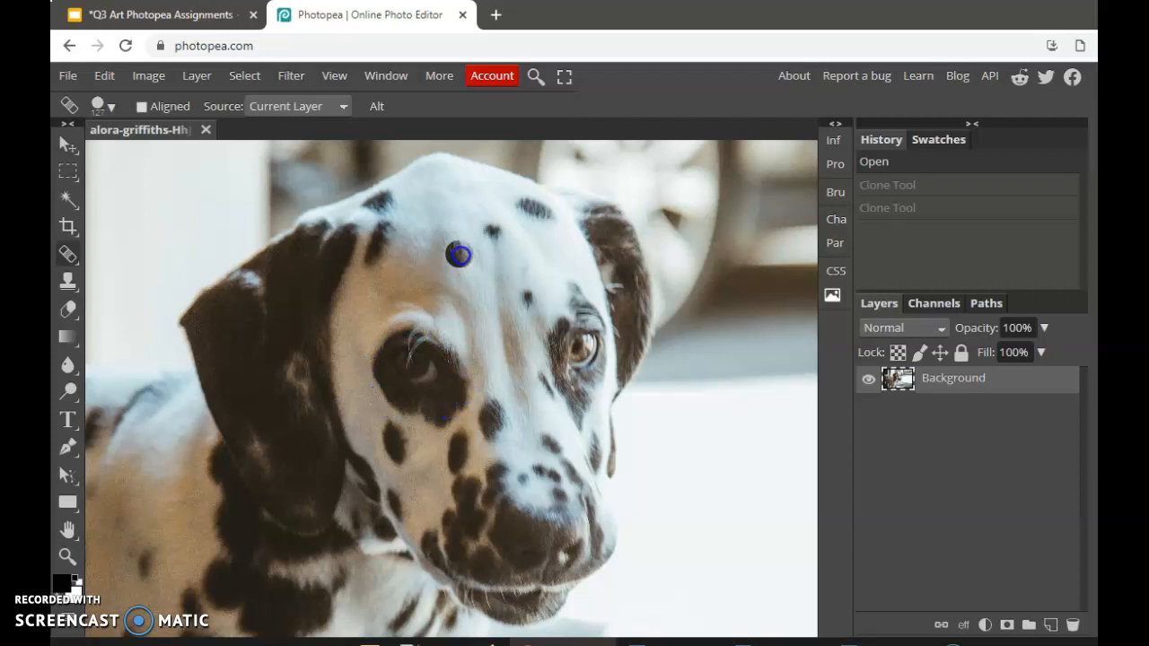
mouse_move(457, 255)
left_mouse_down()
mouse_move(425, 262)
mouse_move(444, 287)
mouse_move(464, 266)
mouse_move(458, 251)
mouse_move(440, 236)
mouse_move(404, 243)
mouse_move(391, 280)
mouse_move(413, 288)
mouse_move(459, 267)
mouse_move(428, 253)
mouse_move(393, 266)
mouse_move(386, 254)
mouse_move(395, 220)
mouse_move(458, 246)
left_mouse_up()
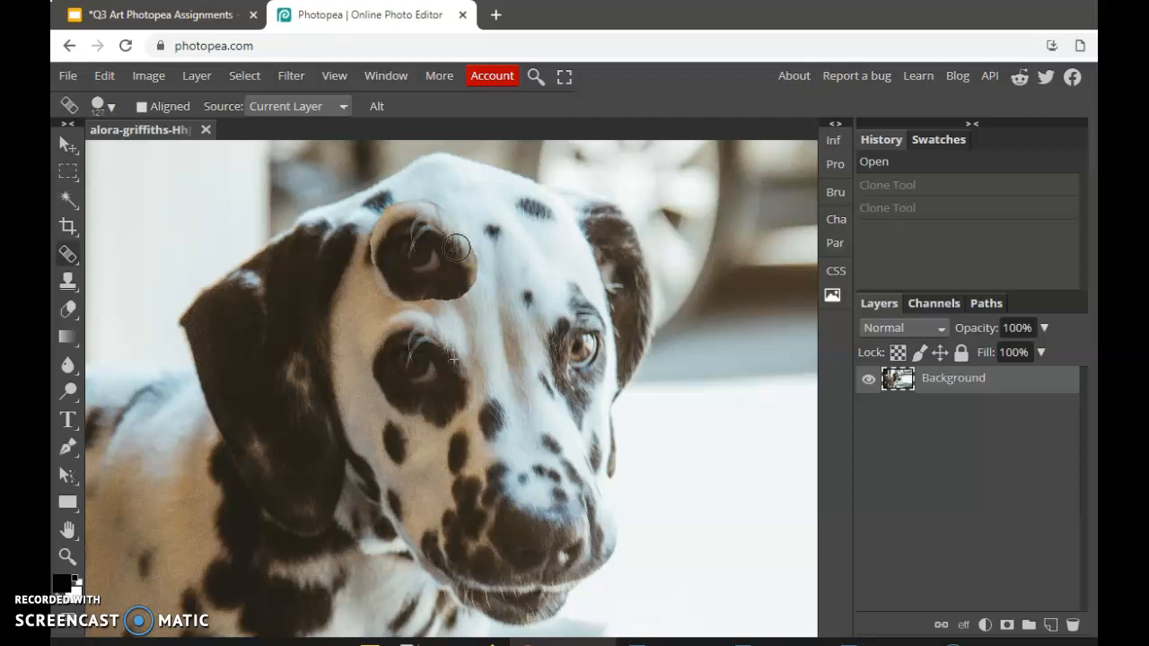
left_click(496, 256)
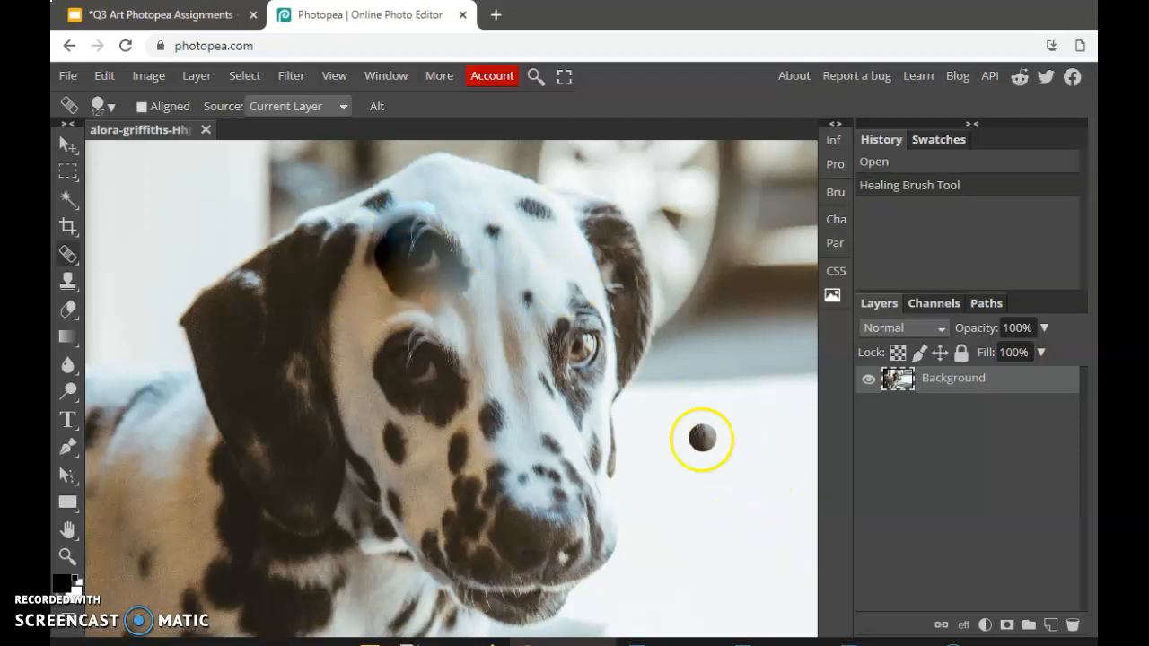
mouse_move(709, 458)
left_mouse_down()
mouse_move(687, 464)
mouse_move(713, 493)
mouse_move(701, 460)
mouse_move(659, 474)
mouse_move(685, 490)
mouse_move(718, 482)
mouse_move(701, 507)
mouse_move(662, 493)
mouse_move(659, 430)
mouse_move(700, 443)
mouse_move(710, 464)
mouse_move(675, 467)
mouse_move(682, 441)
mouse_move(760, 434)
left_mouse_up()
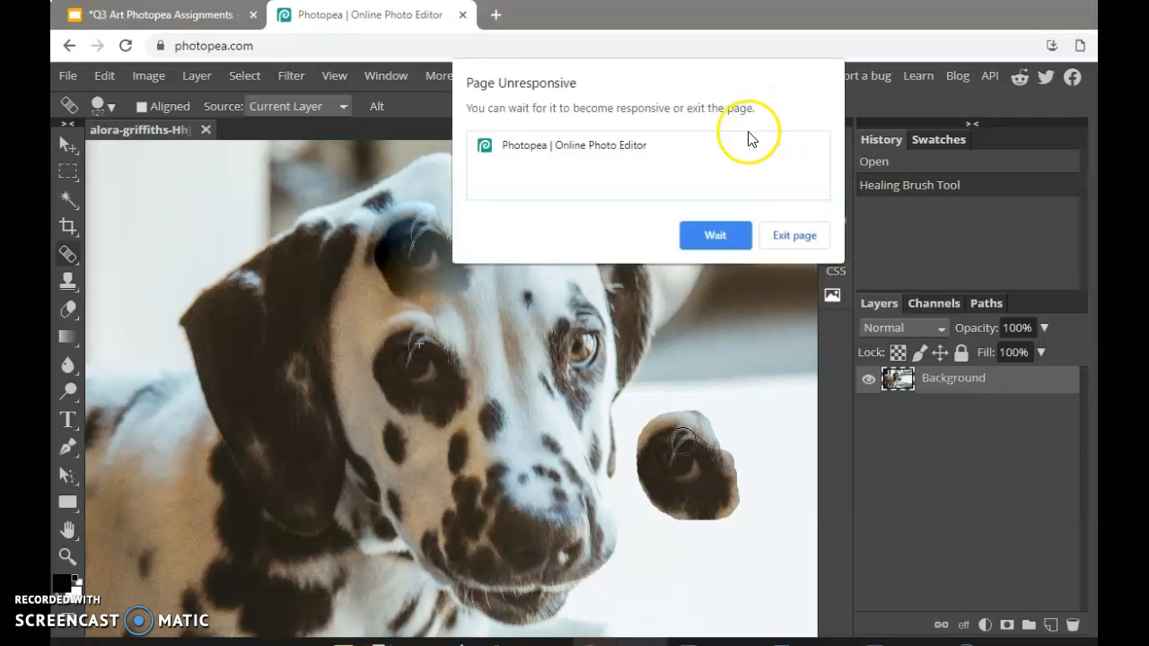
left_click(715, 235)
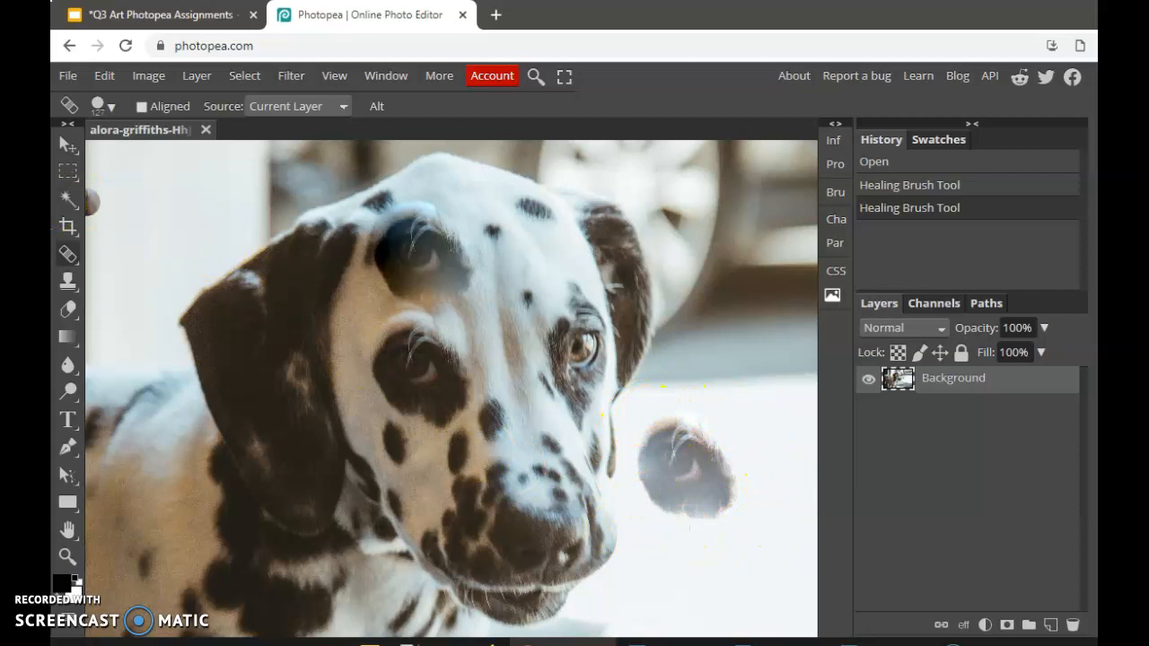
Use the Patch Tool to replace two small black spots on the dog's forehead with nearby clear fur.
right_click(70, 254)
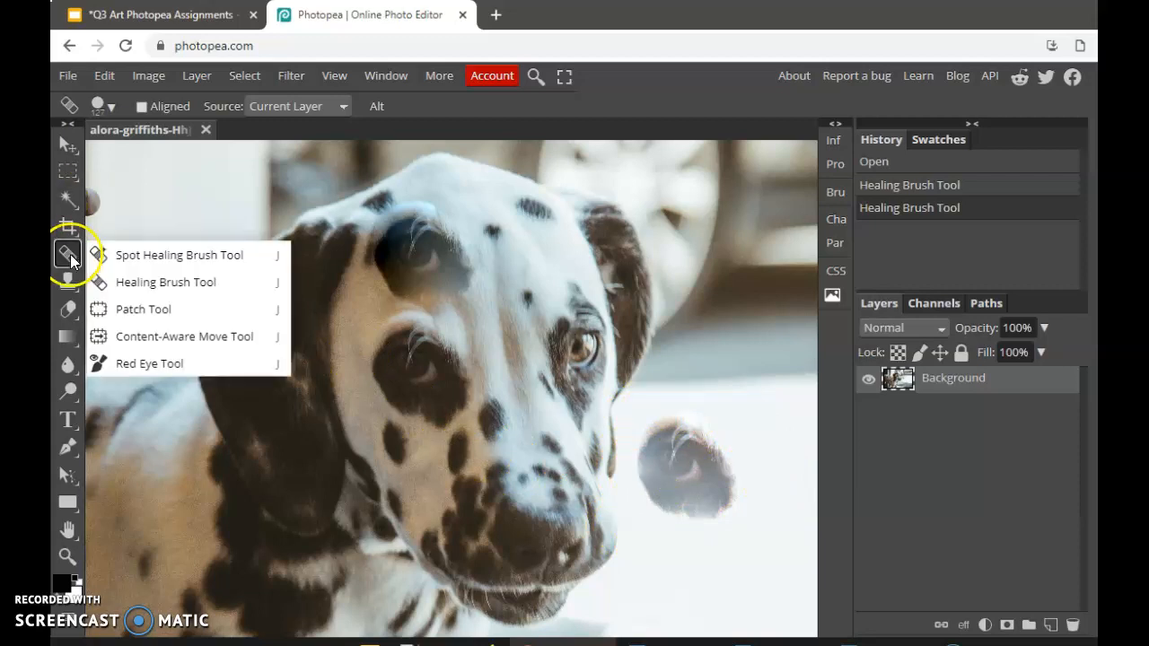
left_click(181, 310)
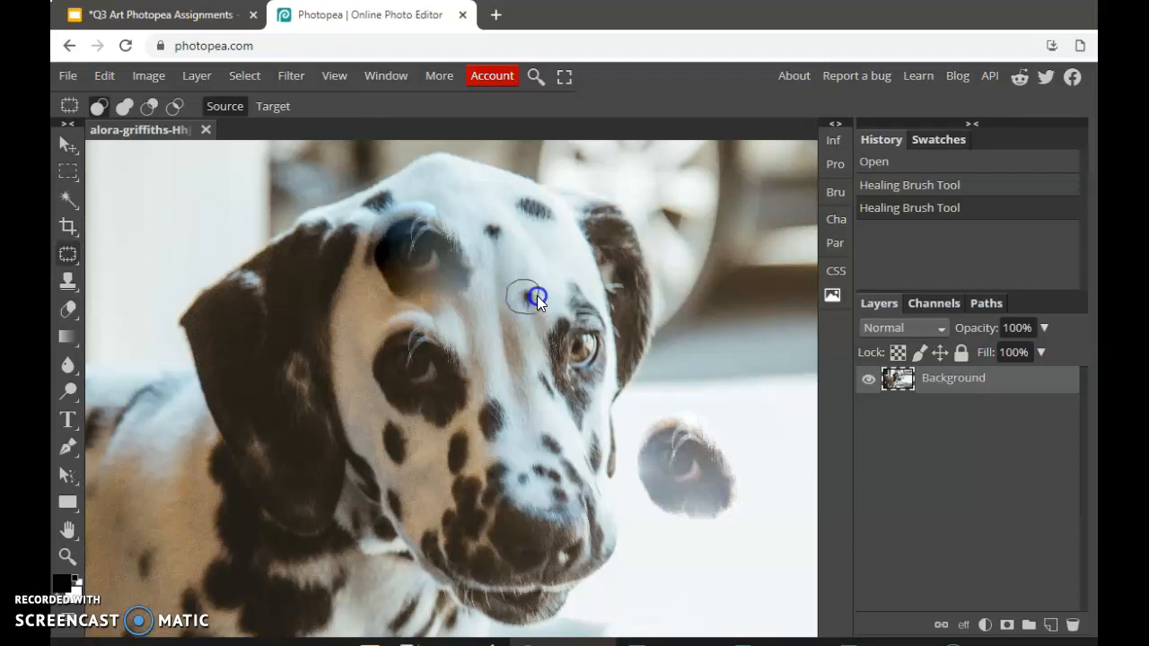
left_click_drag(536, 296, 537, 300)
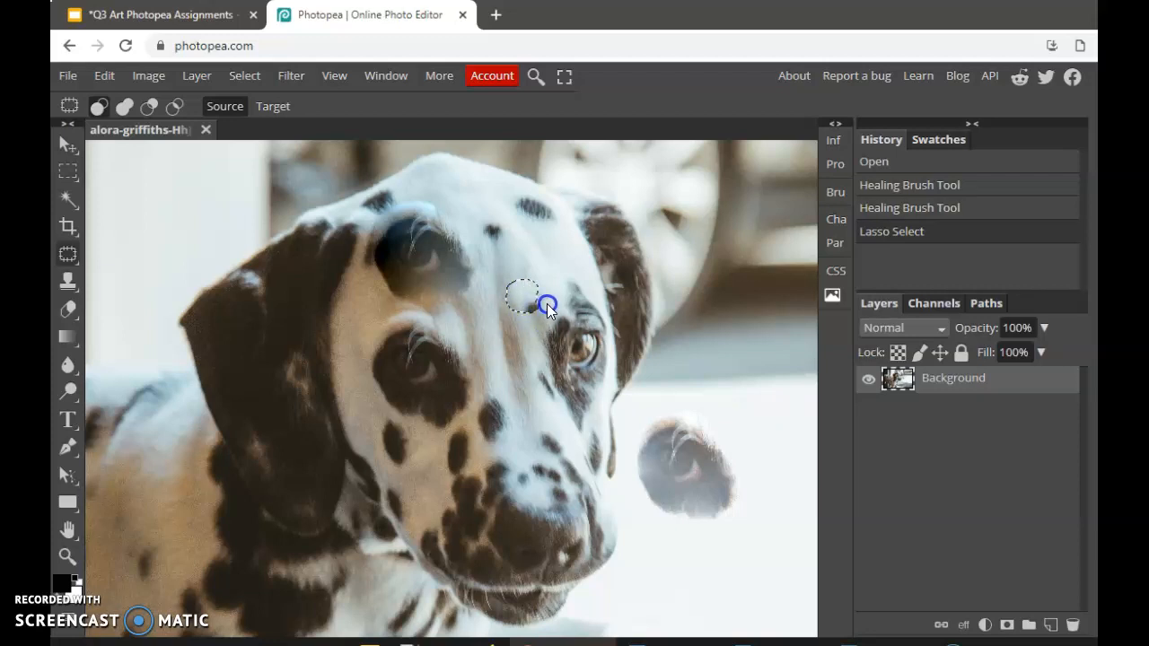
mouse_move(538, 285)
left_mouse_down()
mouse_move(539, 267)
mouse_move(466, 339)
mouse_move(575, 367)
left_mouse_up()
mouse_move(589, 362)
left_mouse_down()
mouse_move(594, 340)
mouse_move(562, 333)
mouse_move(559, 256)
mouse_move(498, 254)
left_mouse_up()
left_click_drag(499, 254, 499, 254)
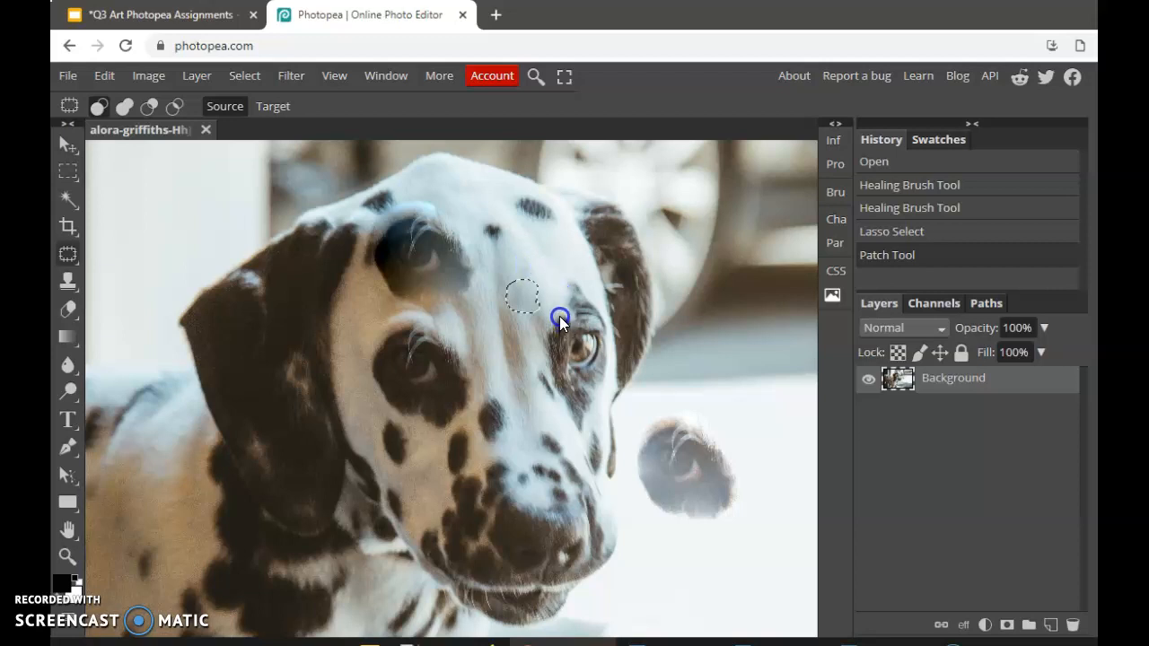
mouse_move(516, 285)
left_mouse_down()
mouse_move(523, 321)
mouse_move(515, 277)
left_mouse_up()
left_click_drag(511, 228, 462, 217)
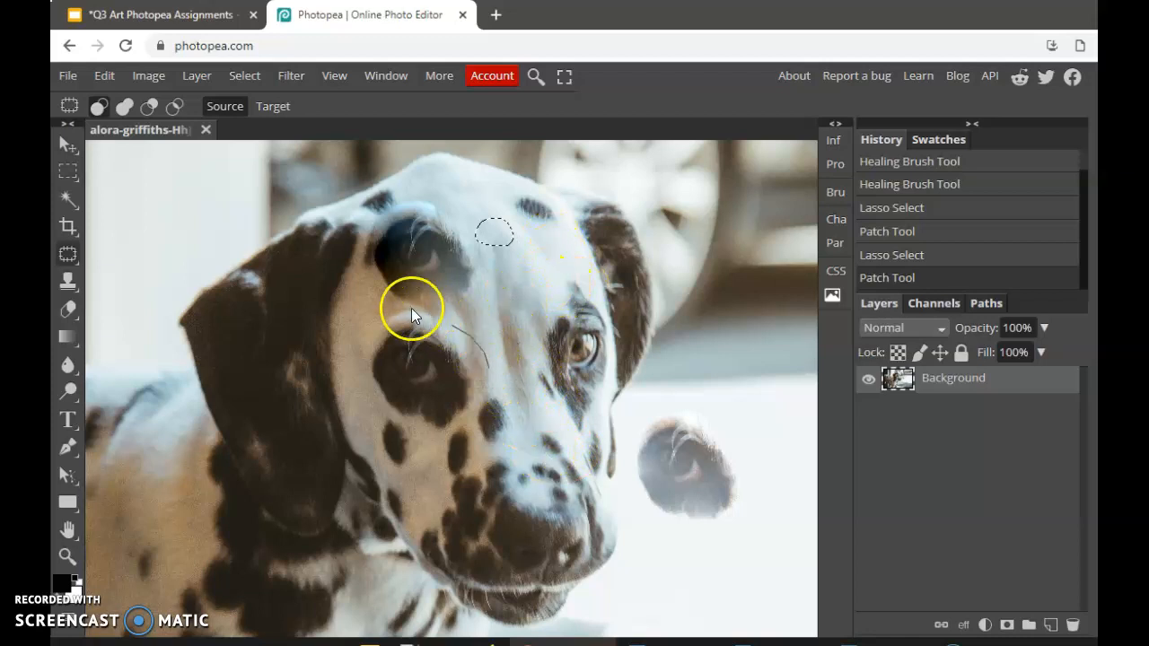
Outline the dog's original right eye with the Patch Tool and patch it with fur from the forehead.
left_click_drag(490, 358, 478, 354)
left_click_drag(422, 380, 507, 246)
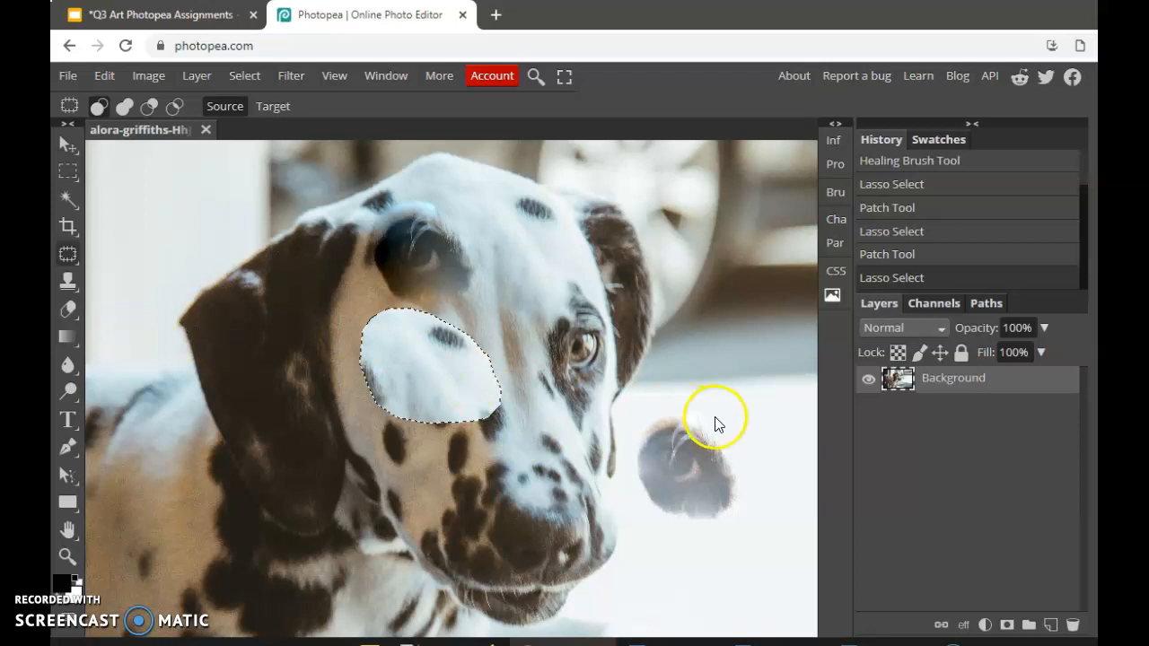
left_click(709, 235)
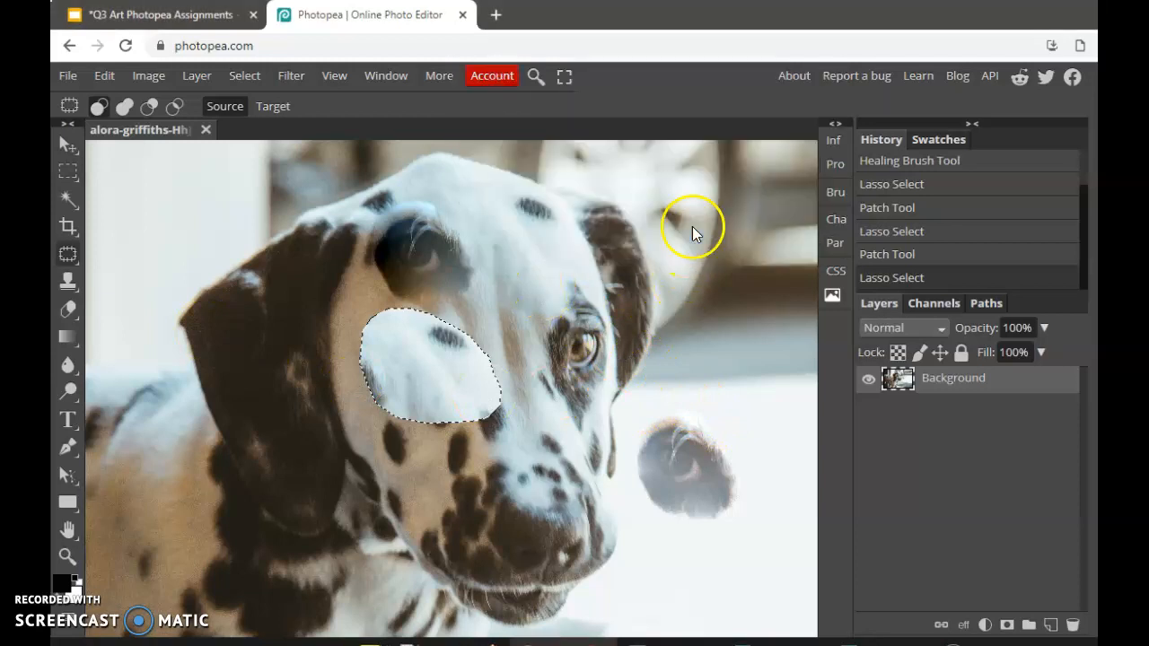